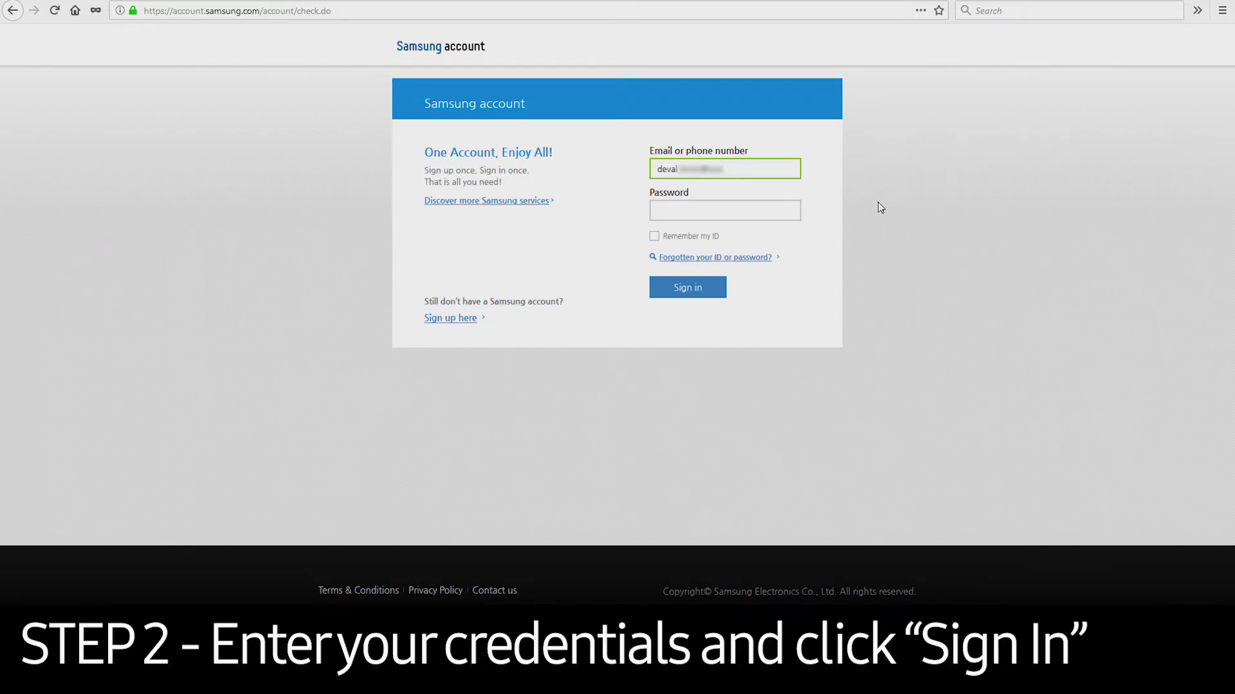
Step: Enter the account password and sign in to the Samsung account
key("Tab")
type("••••••••")
left_click(705, 287)
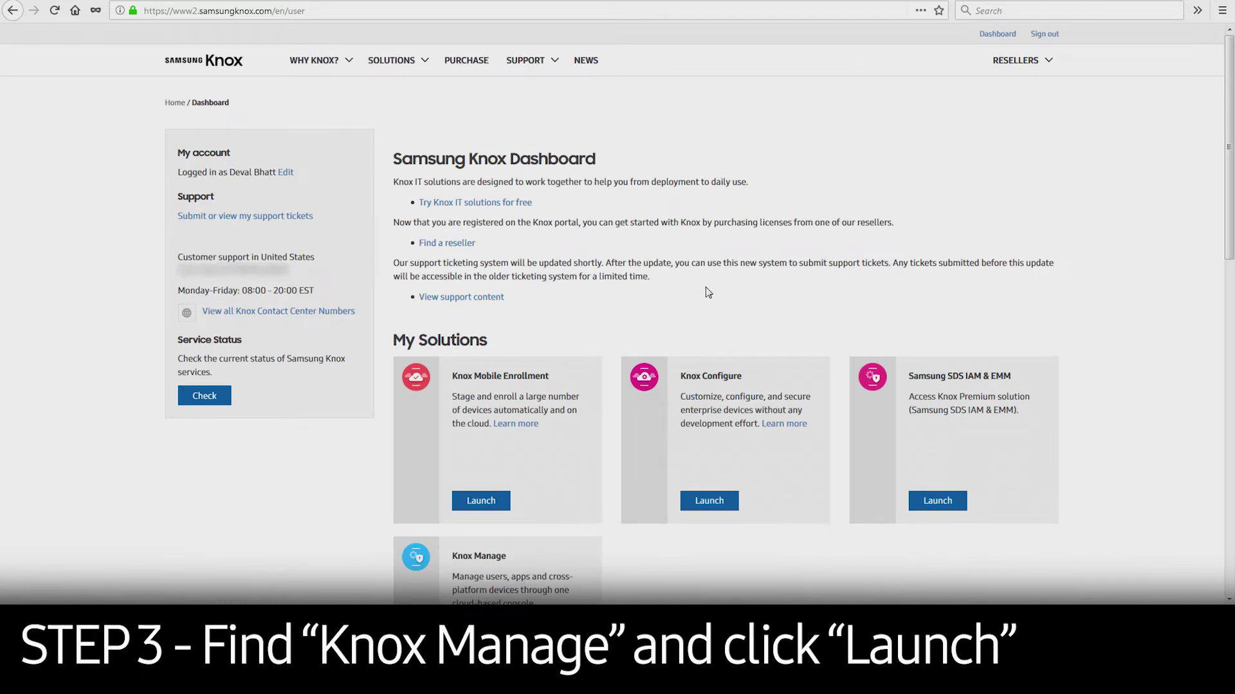
Step: Launch Knox Manage from My Solutions and enter the admin ID on the Admin Portal login page
scroll(704, 287, "down", 5)
left_click(481, 387)
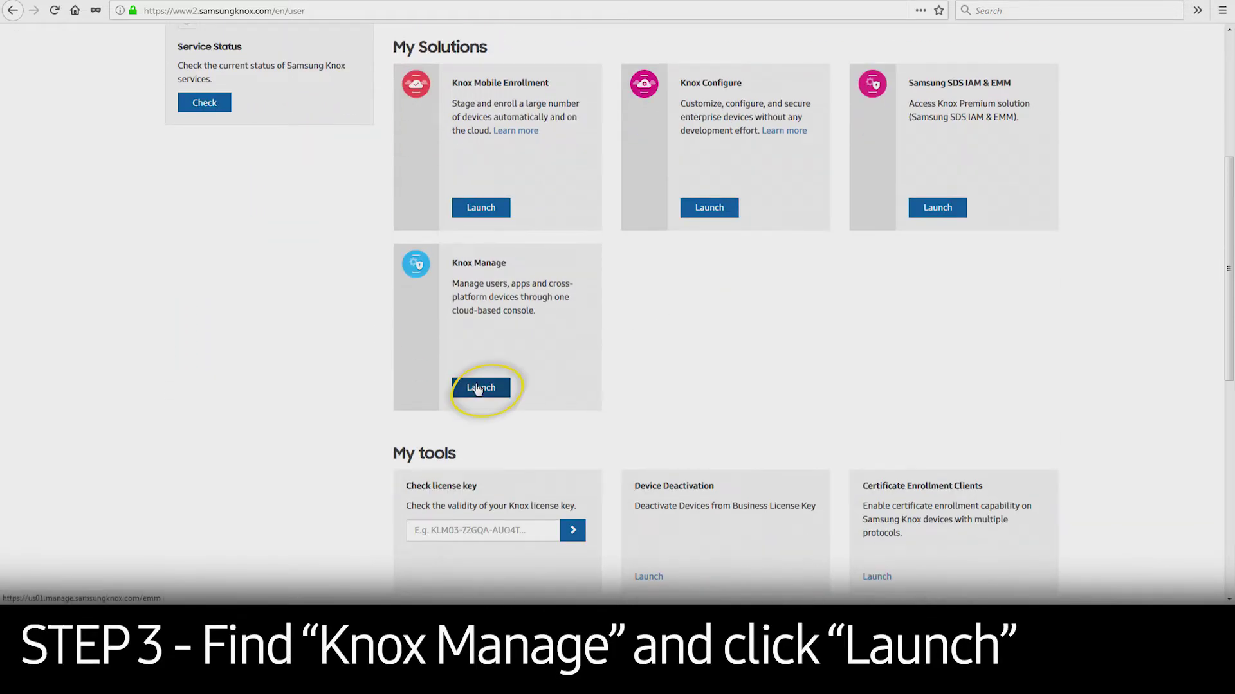
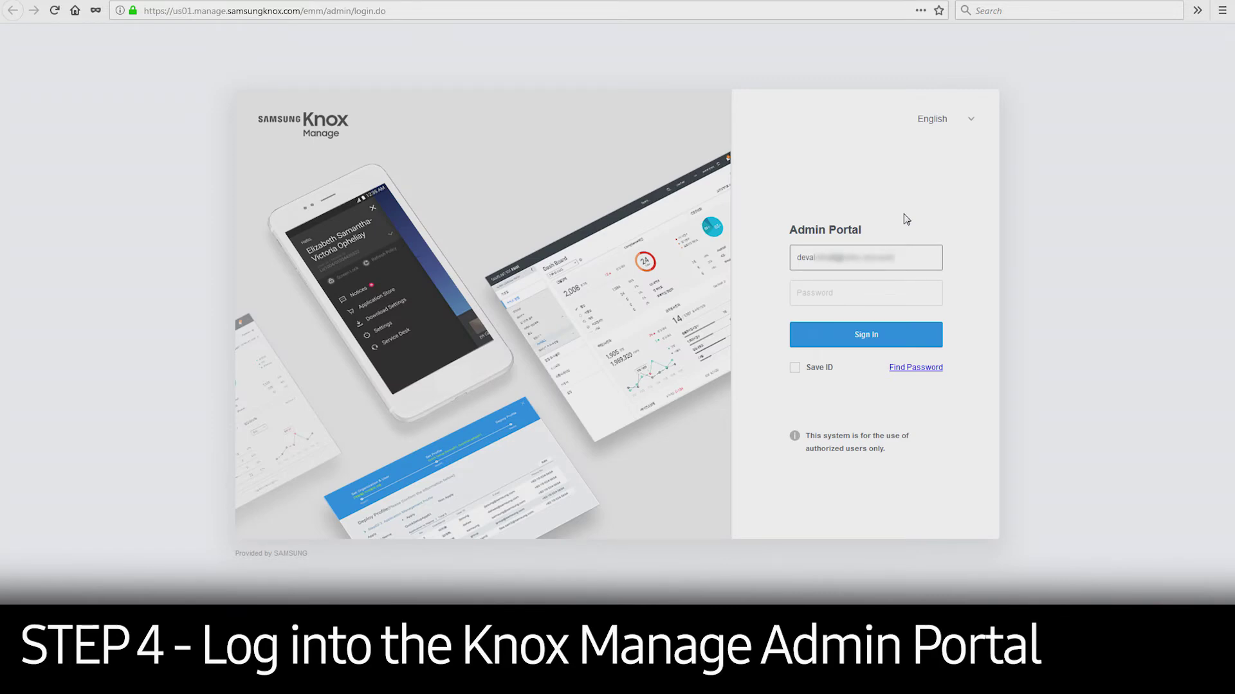
Step: Enter the admin password to sign in to the Knox Manage Admin Portal
left_click(894, 297)
type("password1234")
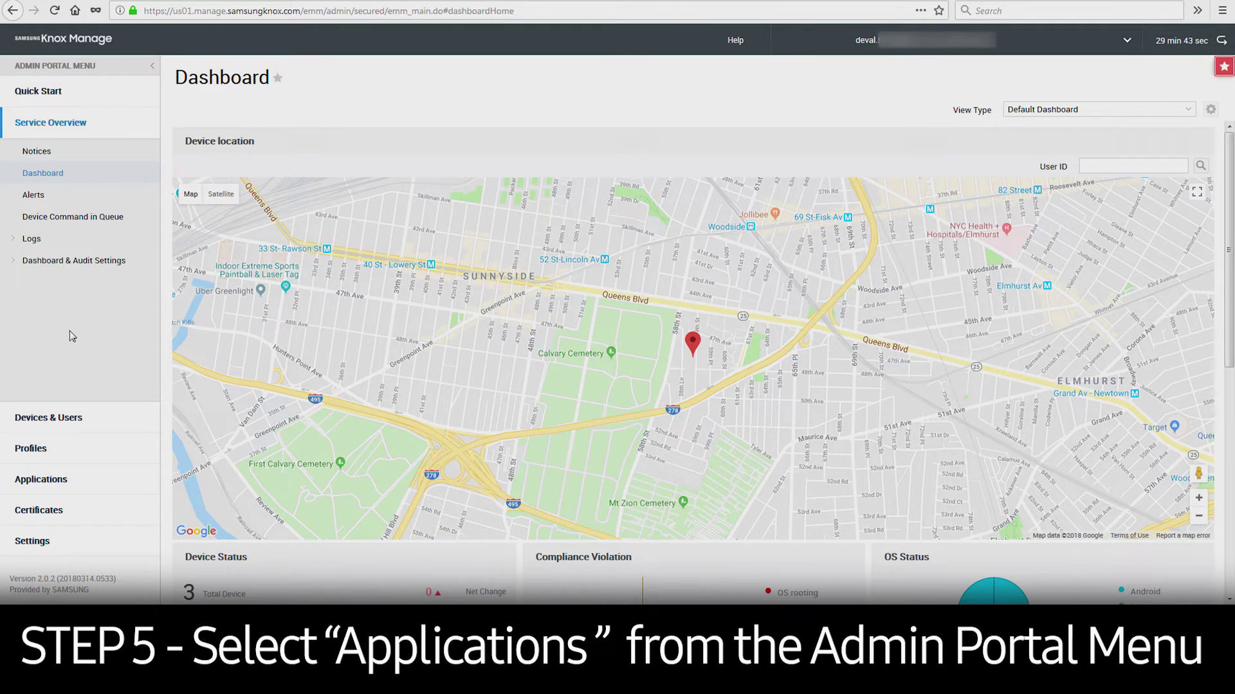
Step: Open Applications > Internal Applications to list the existing HelloWorld app
left_click(51, 480)
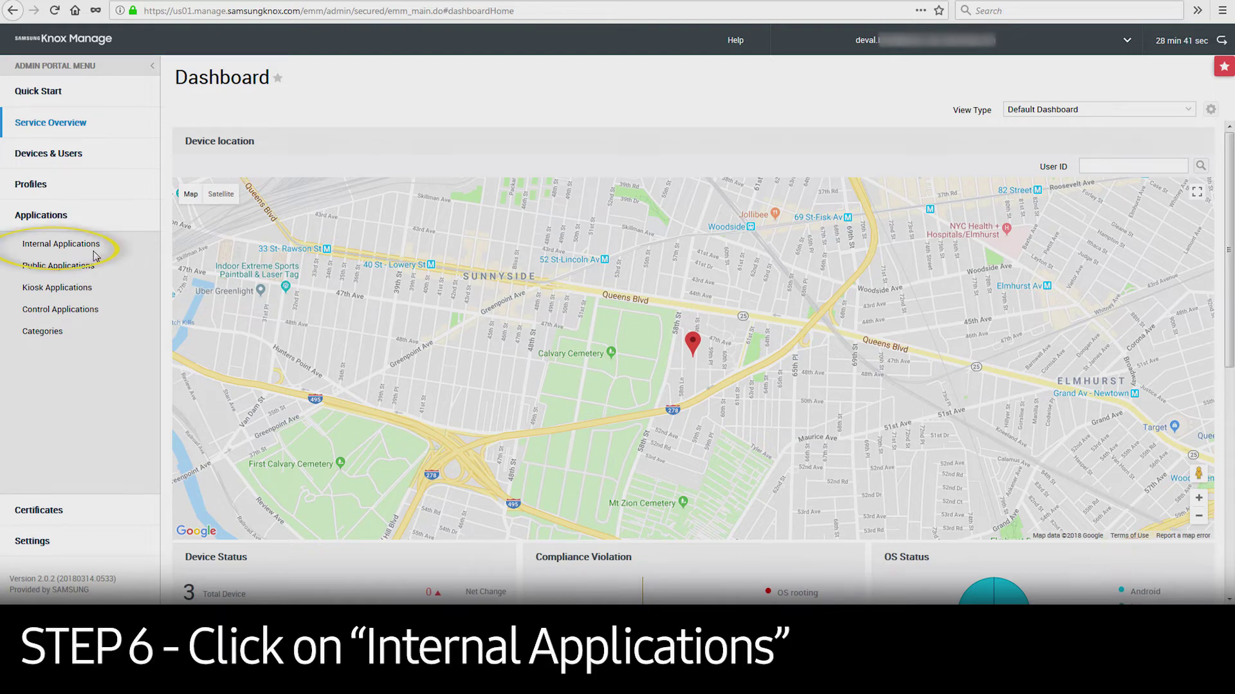
left_click(51, 244)
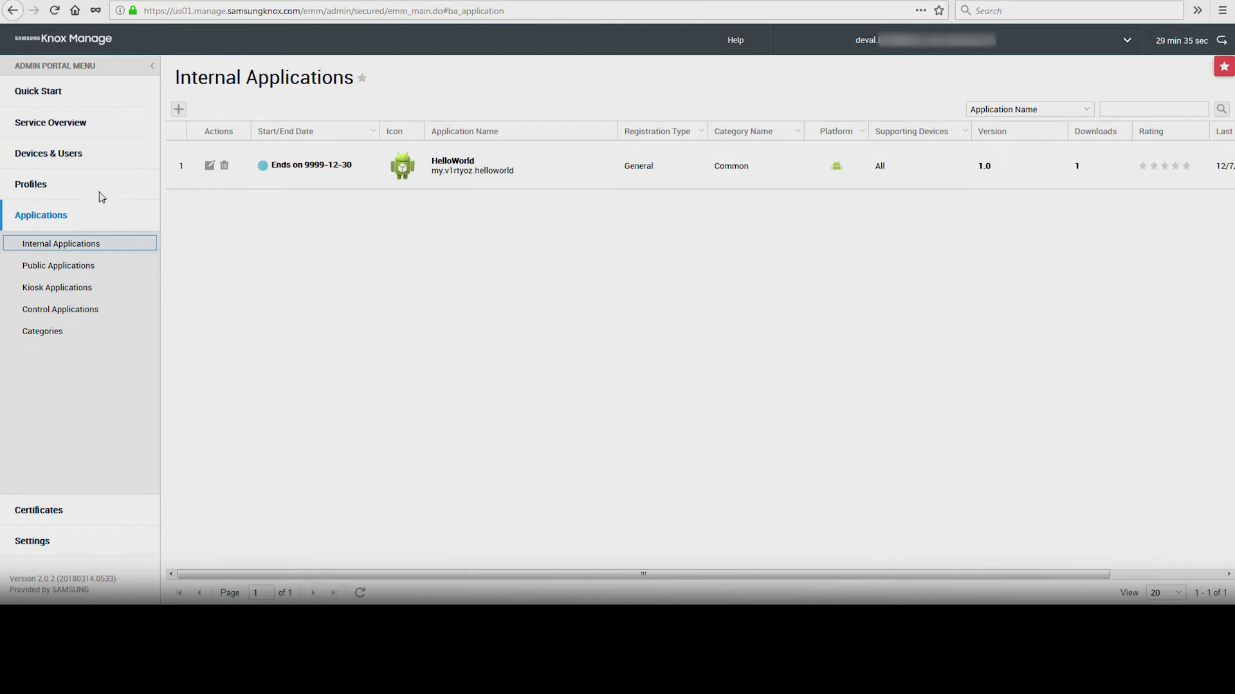
Step: Add Company App.apk from Downloads as internal application 'Company Application' and save it
left_click(178, 113)
left_click(179, 114)
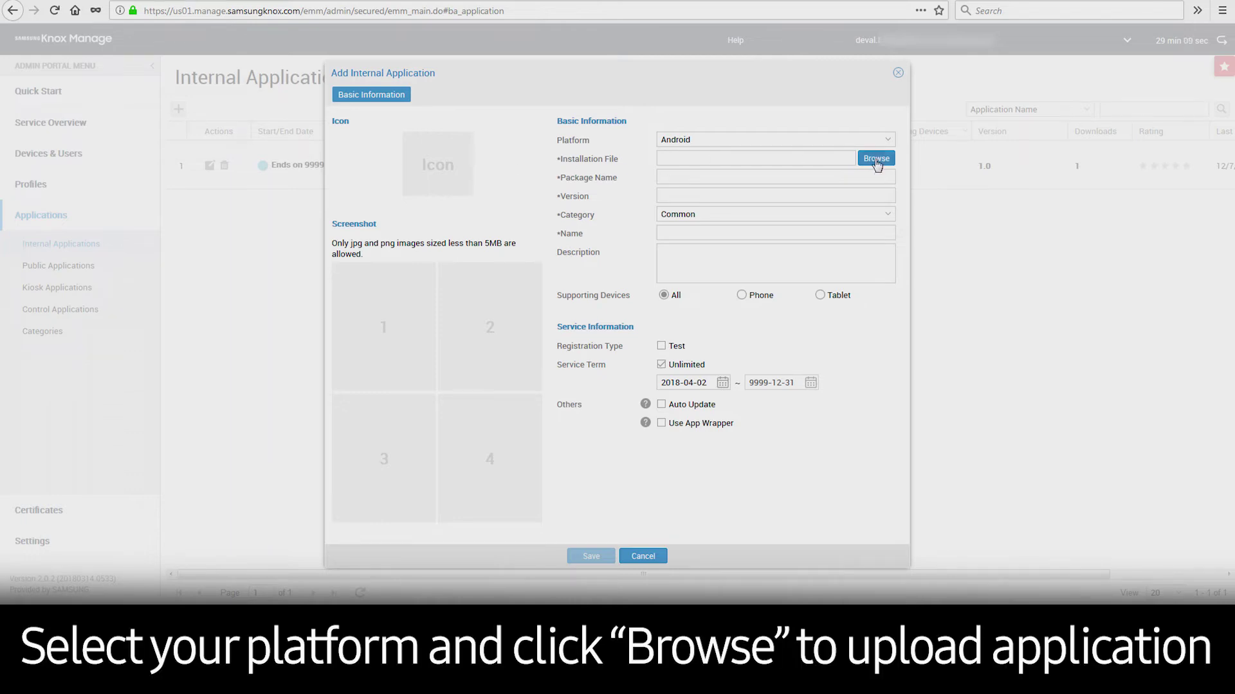
left_click(876, 159)
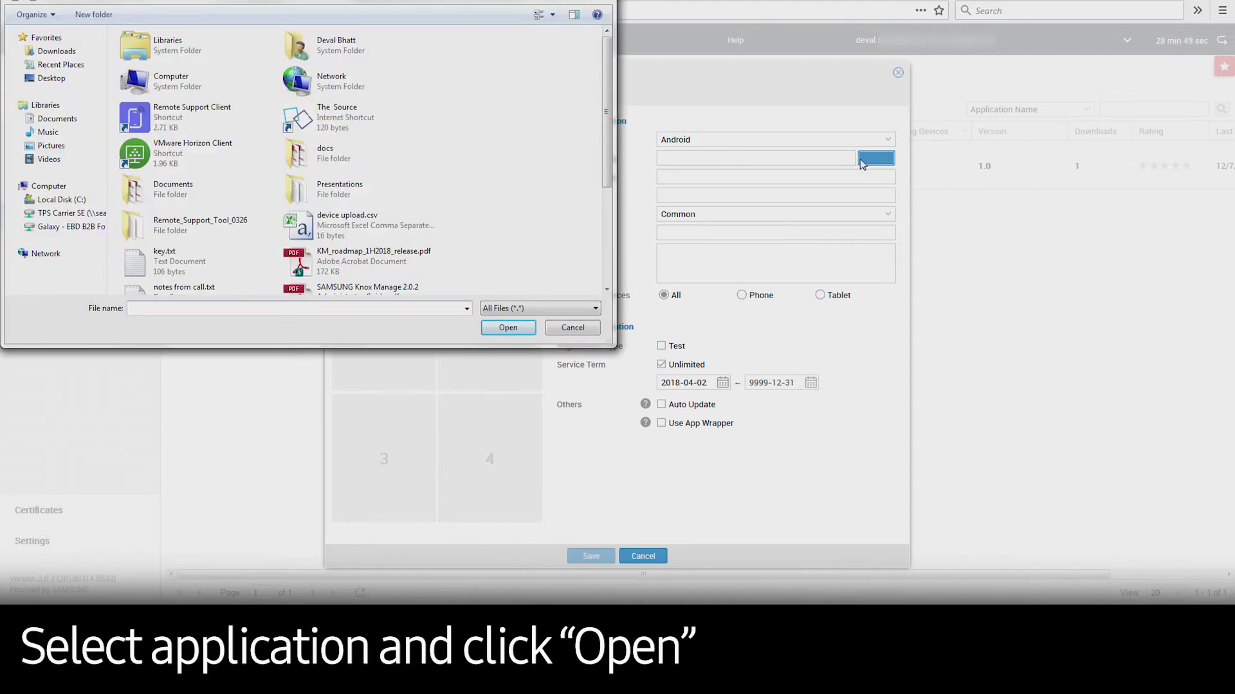
left_click(56, 52)
left_click(182, 64)
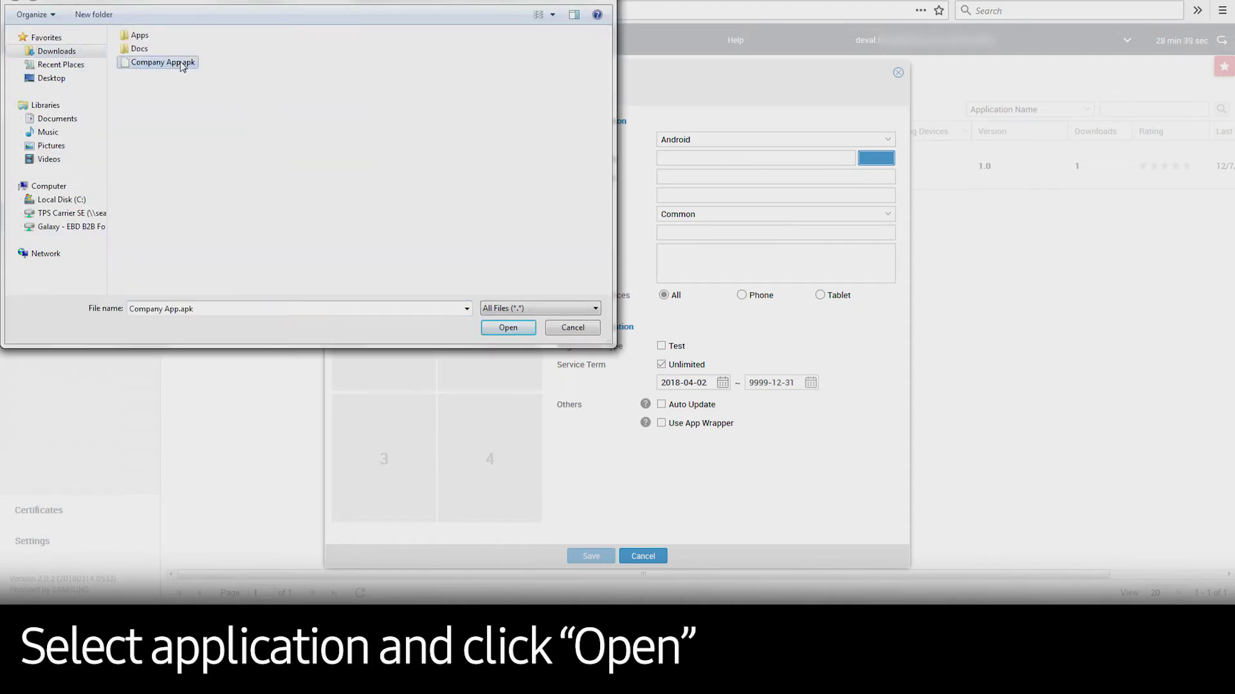
left_click(512, 329)
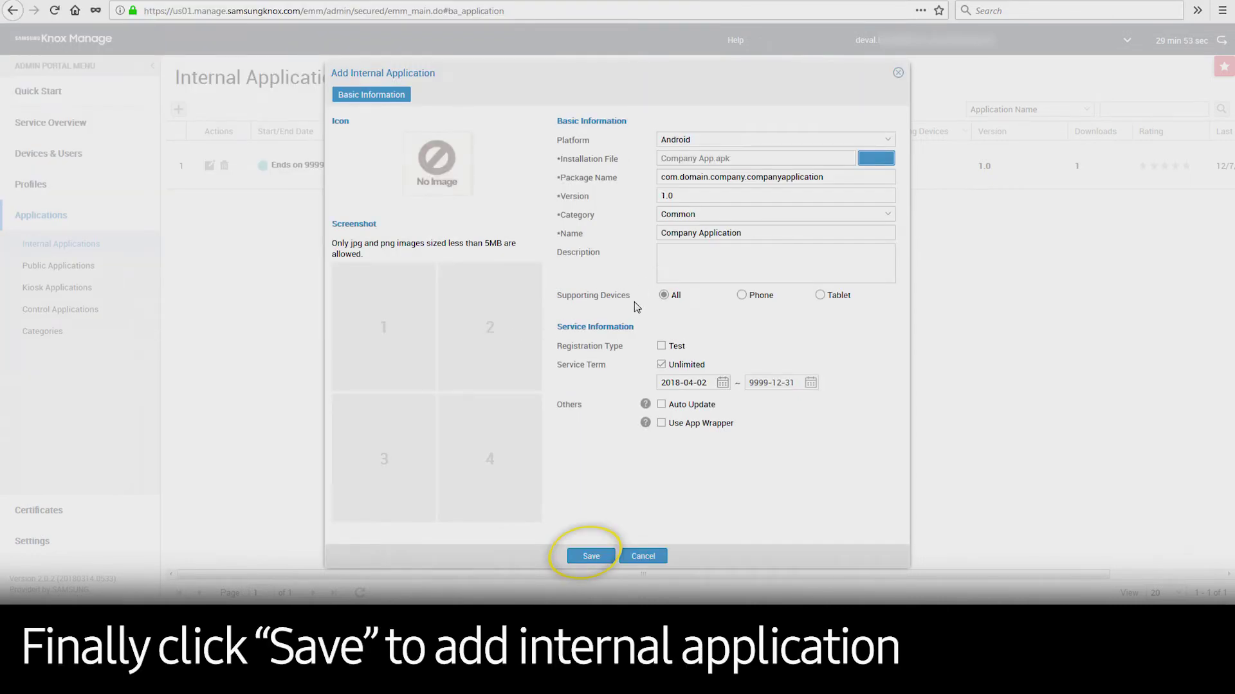
left_click(584, 557)
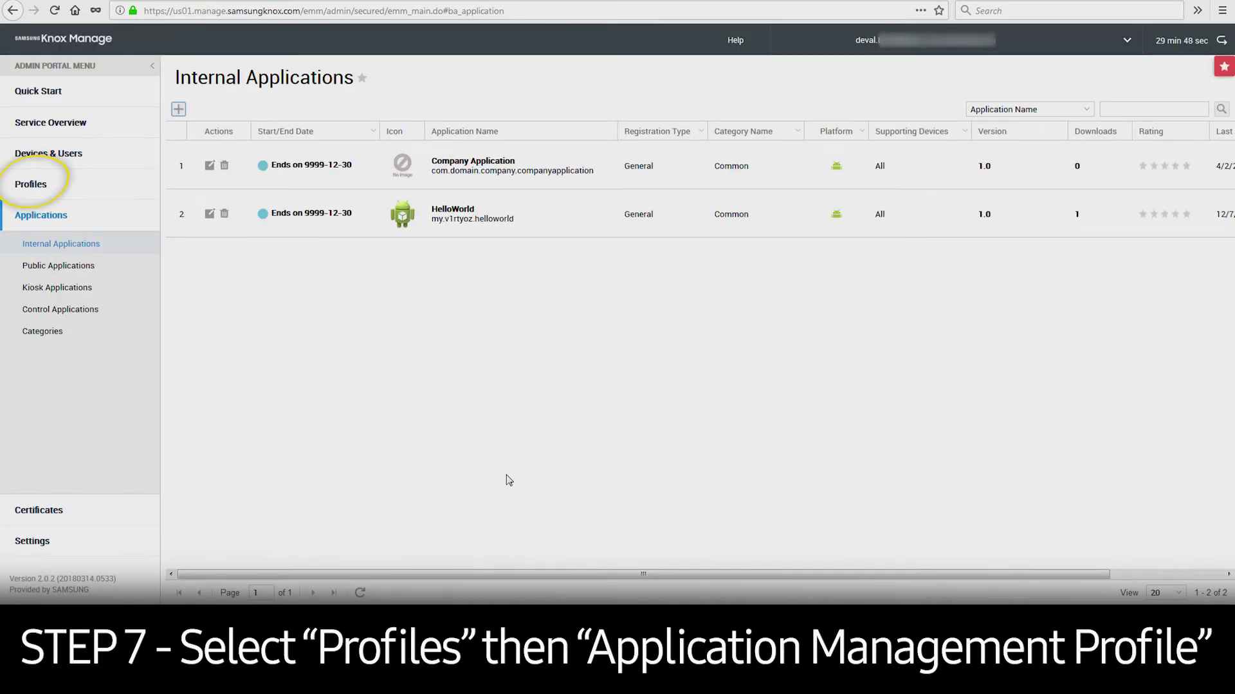
Step: Register a new application management profile named 'Company Demo App', confirming the permanent name
left_click(52, 185)
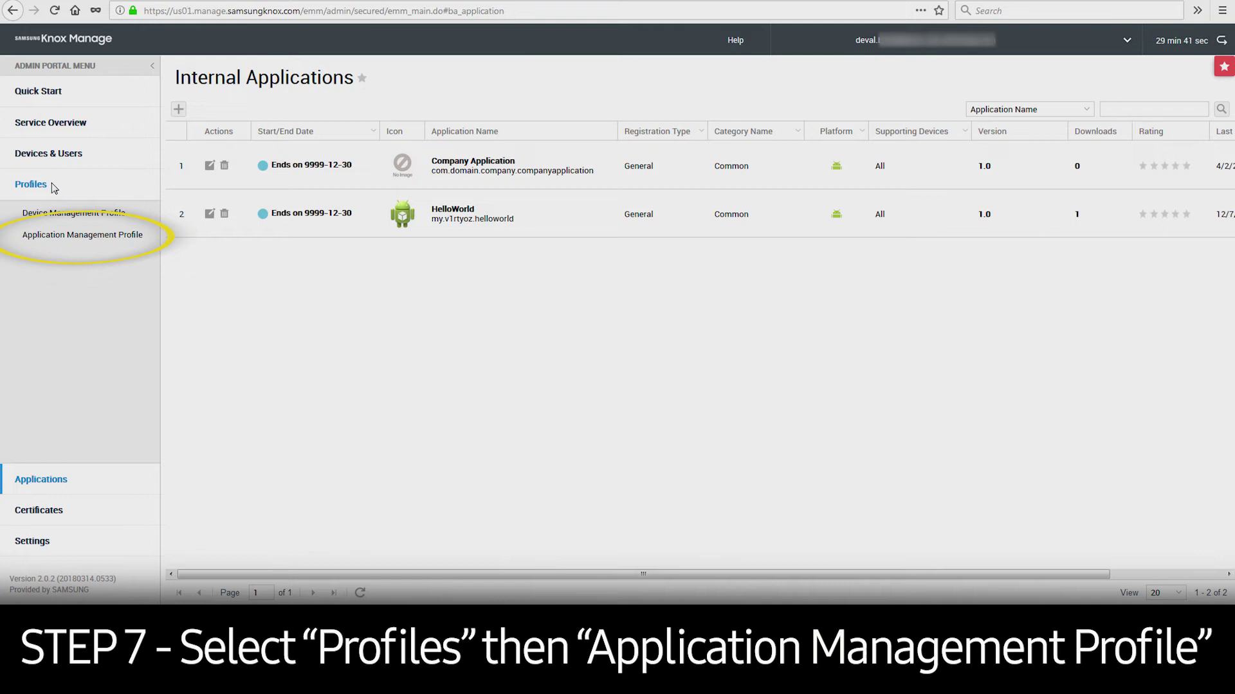
left_click(87, 235)
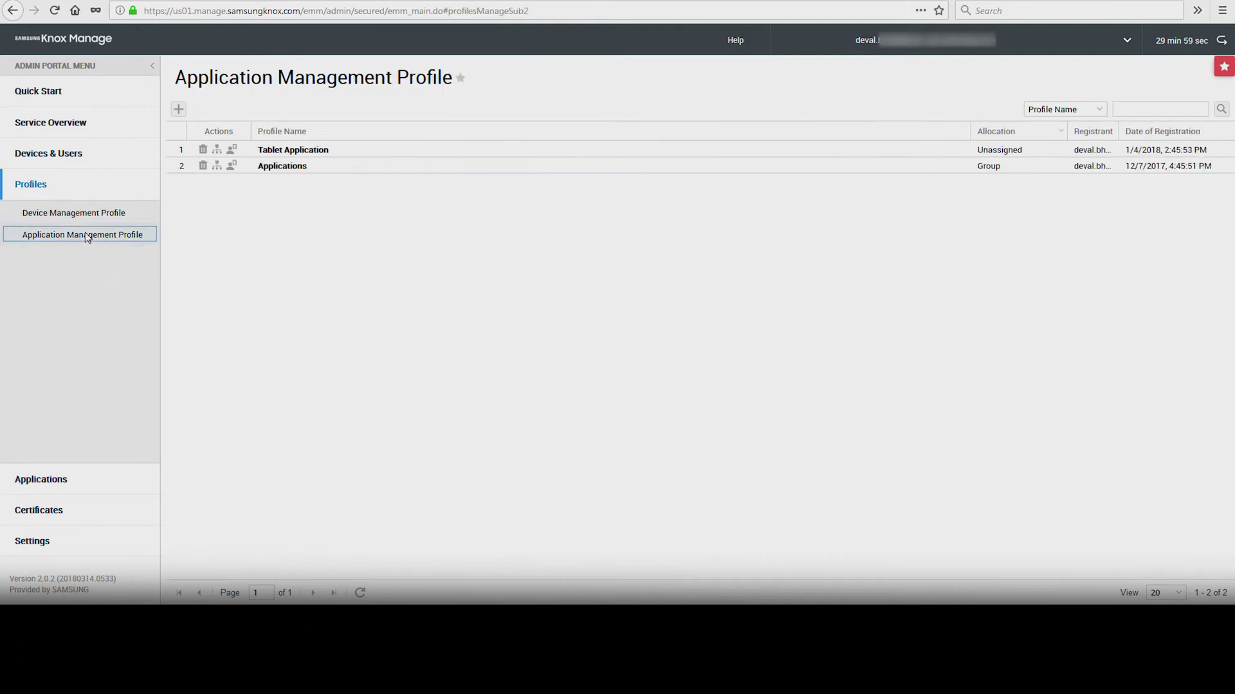
left_click(179, 109)
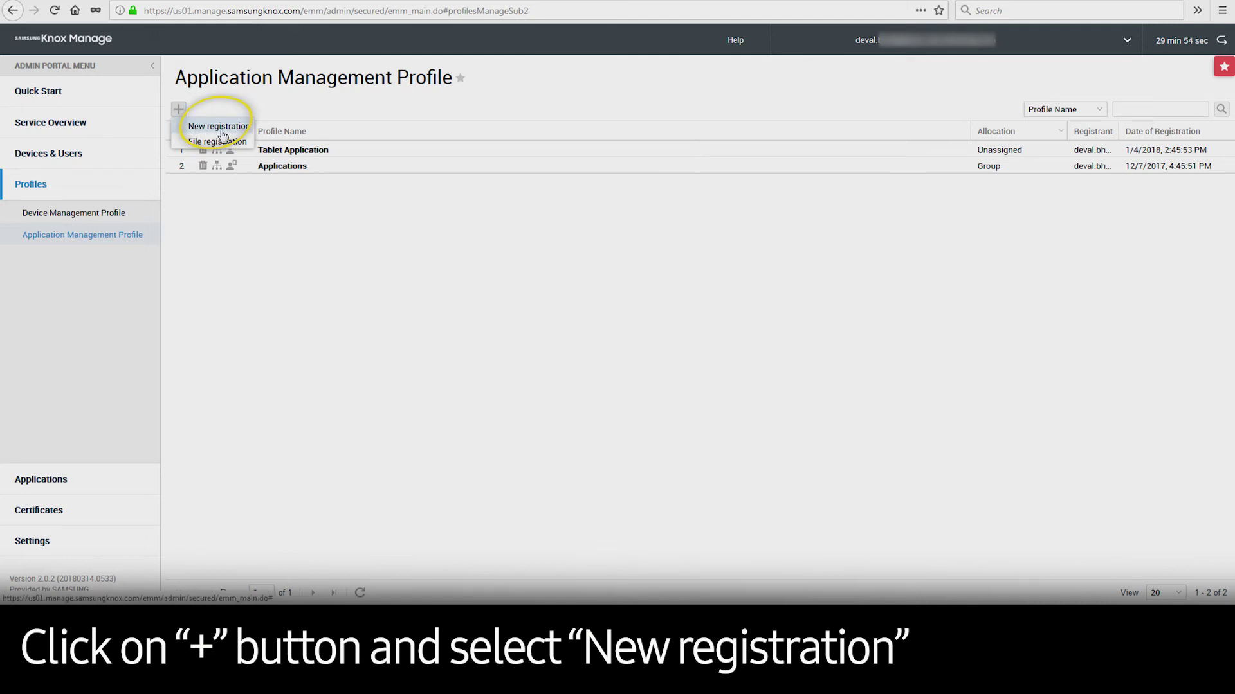
left_click(222, 128)
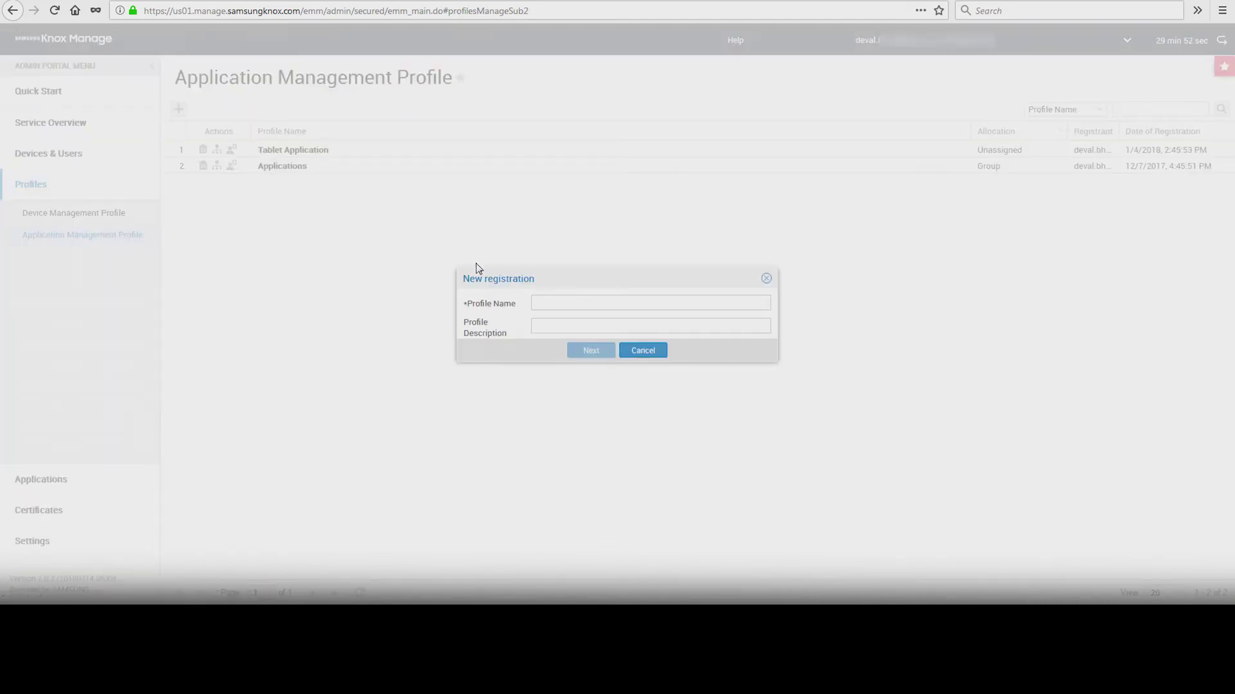
left_click(558, 300)
type("Company Demo App")
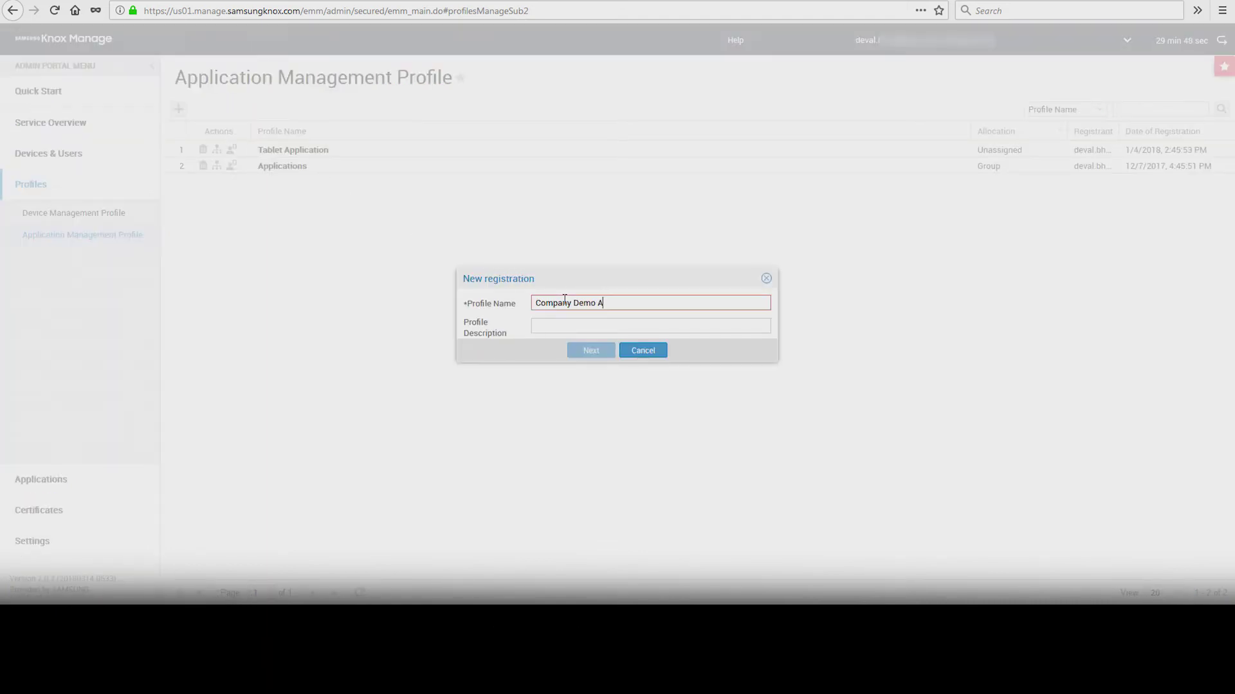
left_click(592, 353)
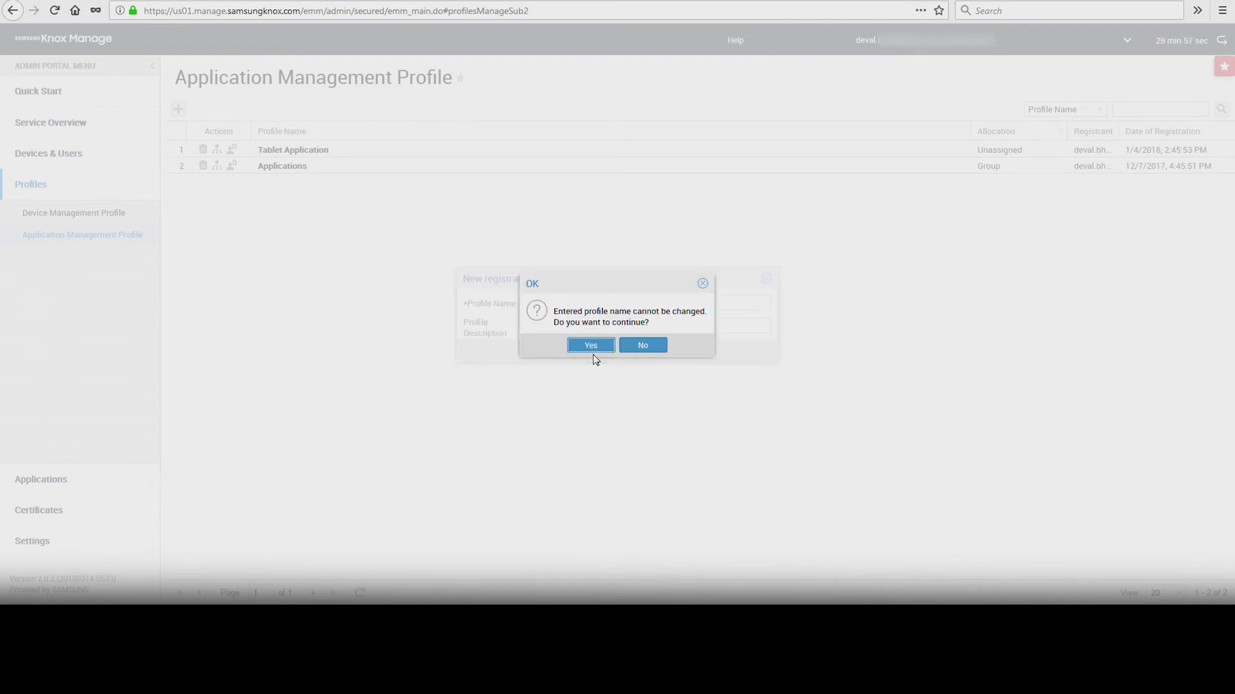
left_click(592, 349)
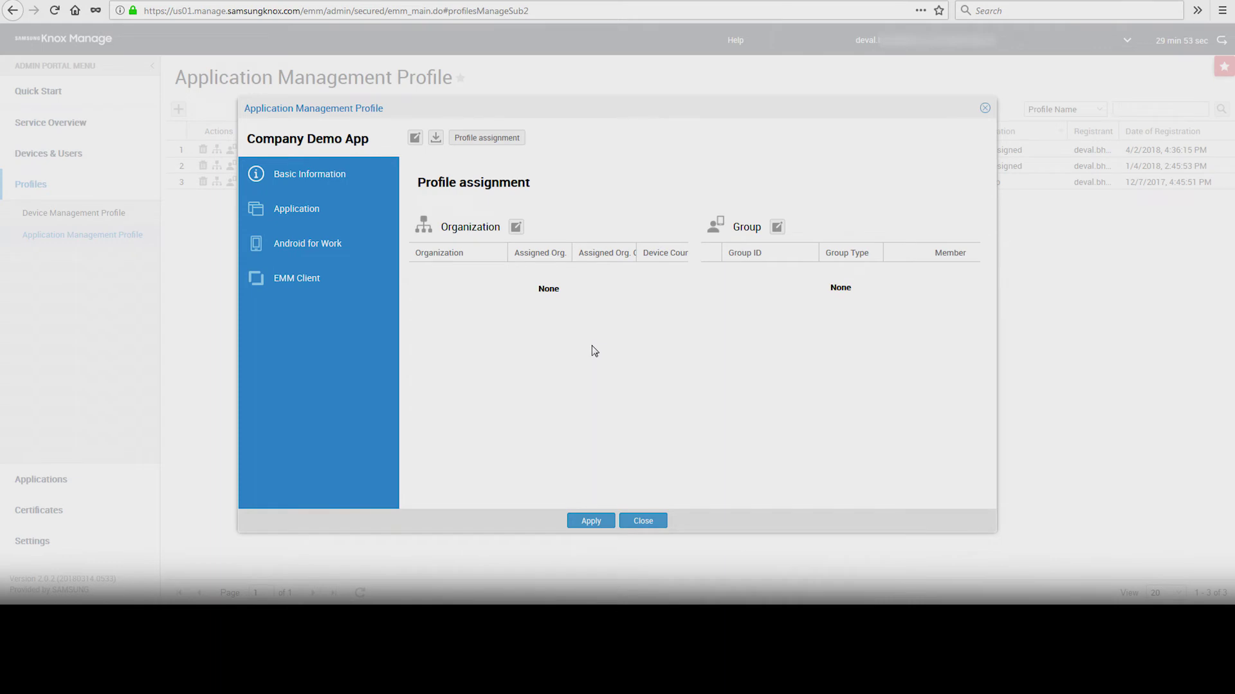
Step: Assign the profile to the Field Workforce organization and save without deploying it
left_click(516, 227)
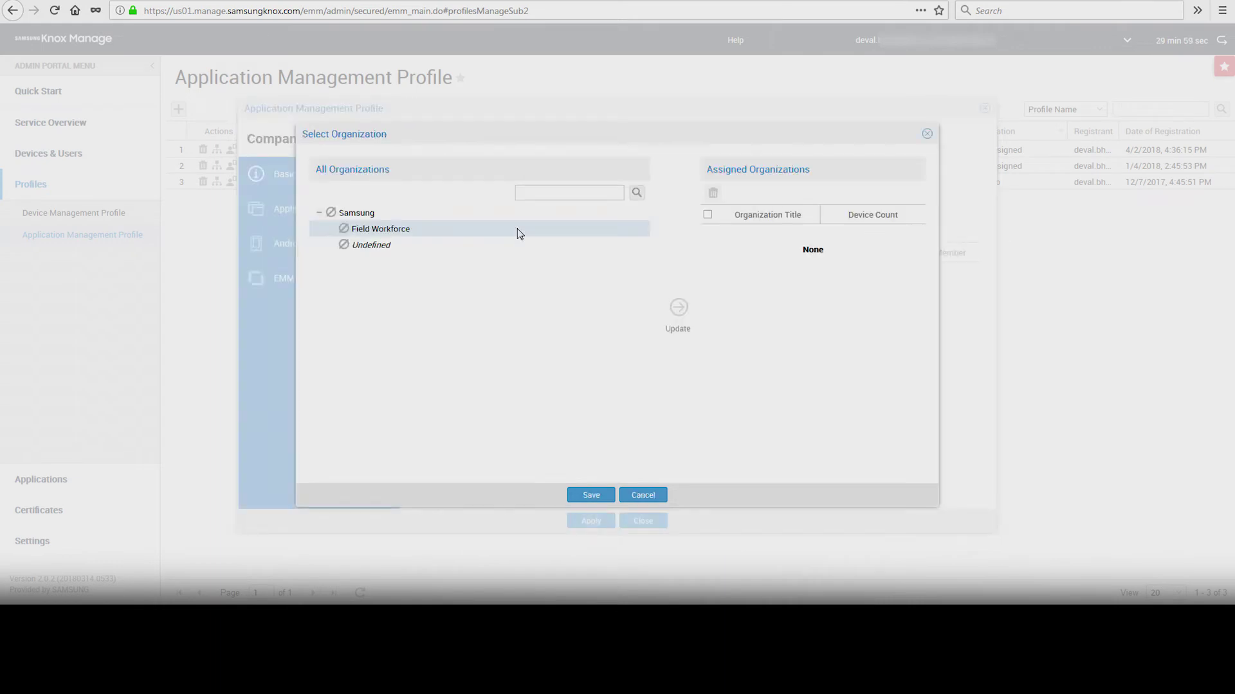
left_click(518, 229)
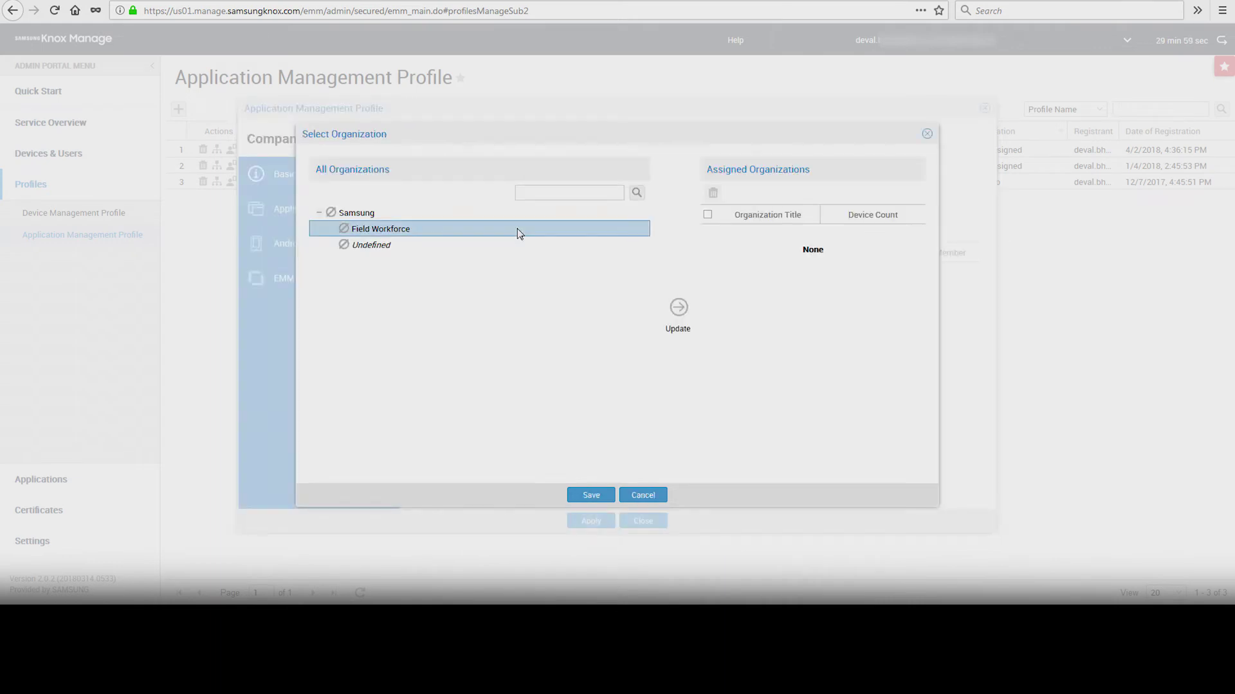
left_click(678, 307)
left_click(591, 496)
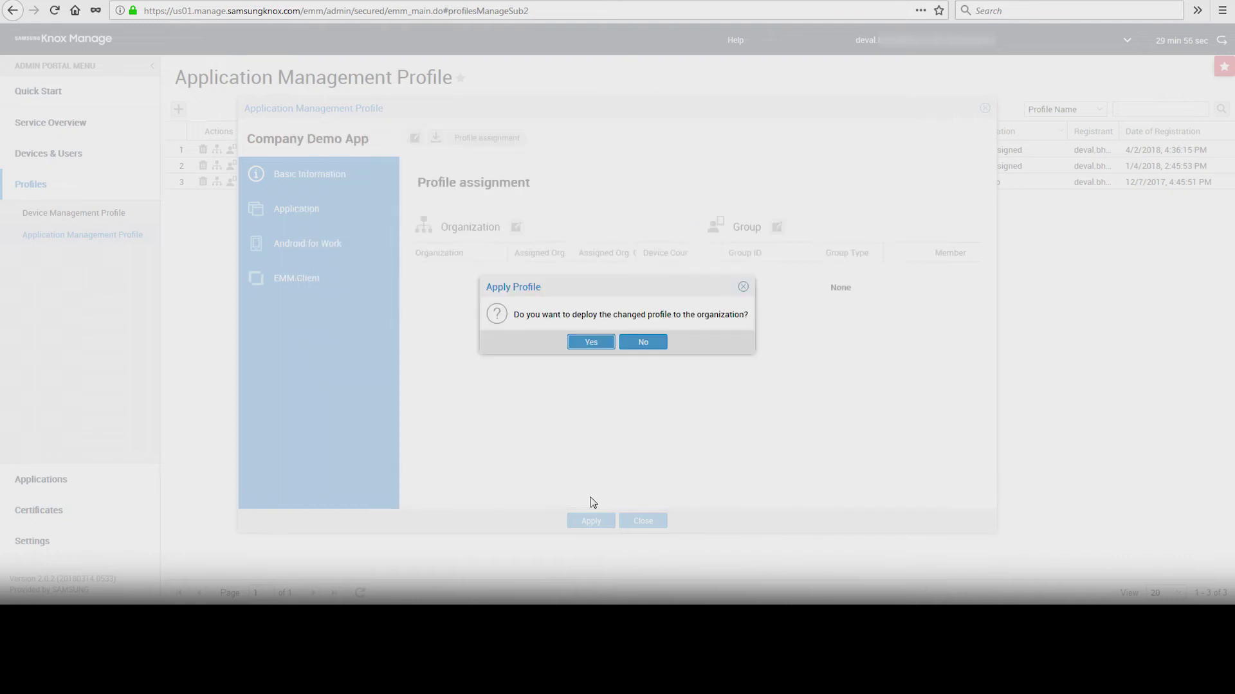
left_click(641, 343)
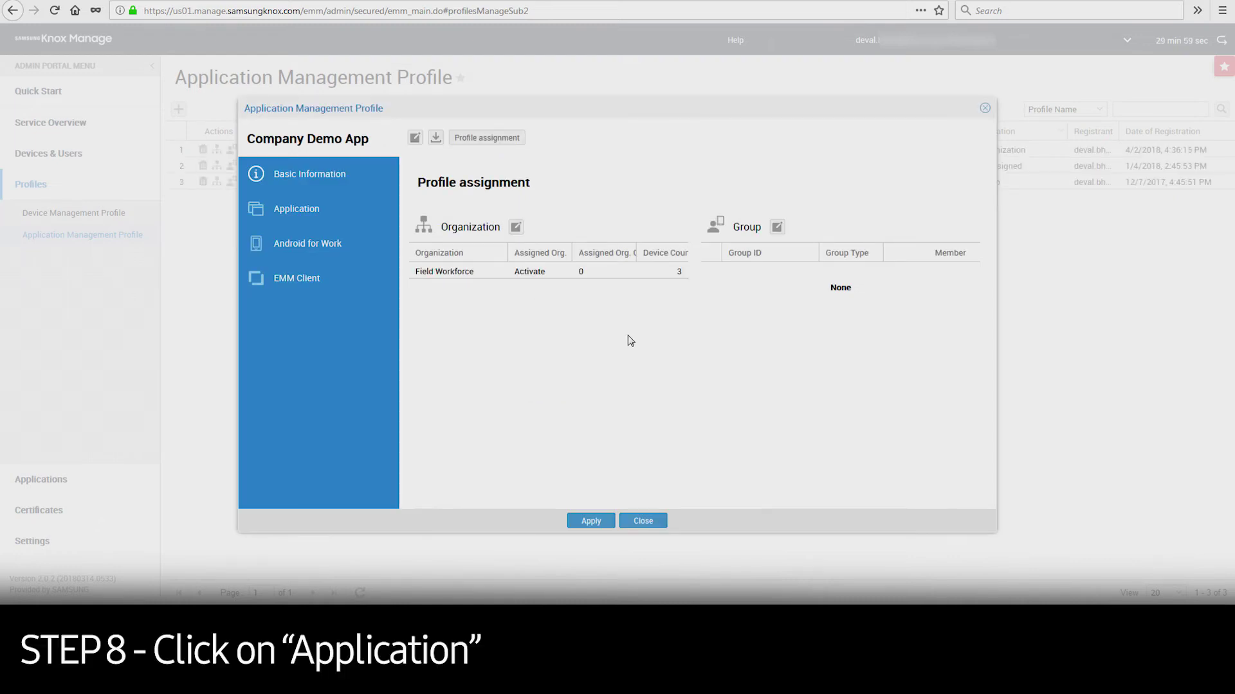
Step: Add Company Application to the profile as Automatic (Mandatory), saving without pushing to the organization
left_click(345, 205)
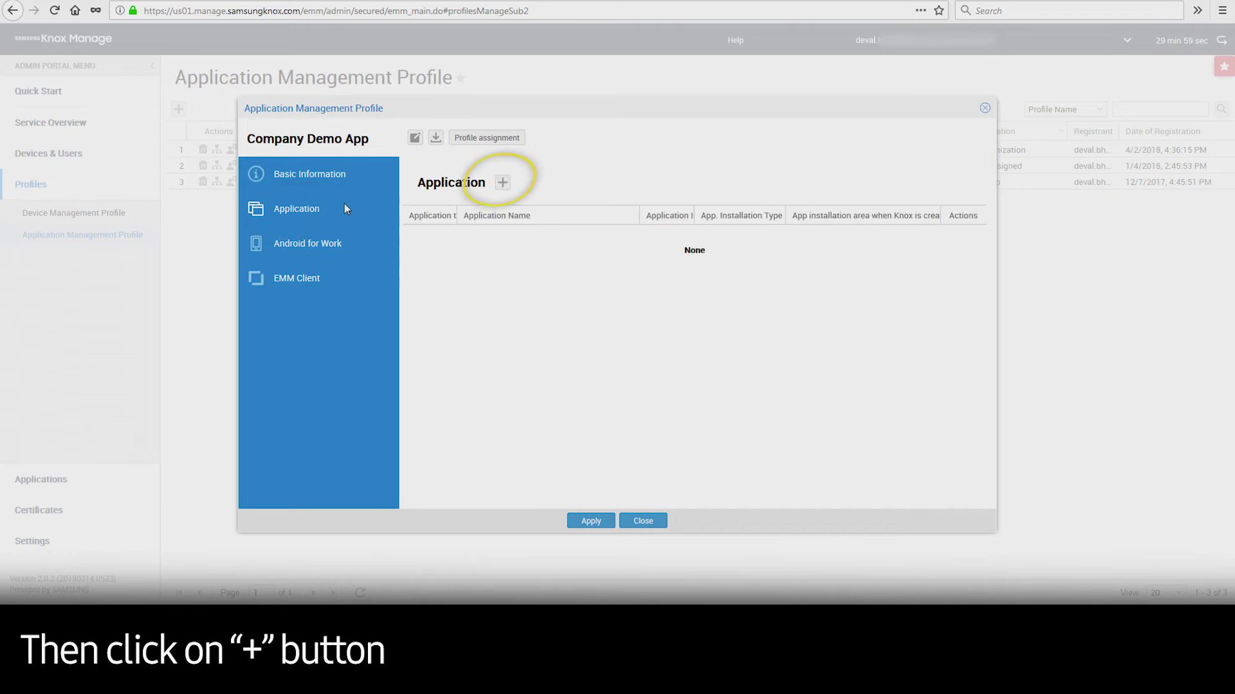
left_click(503, 183)
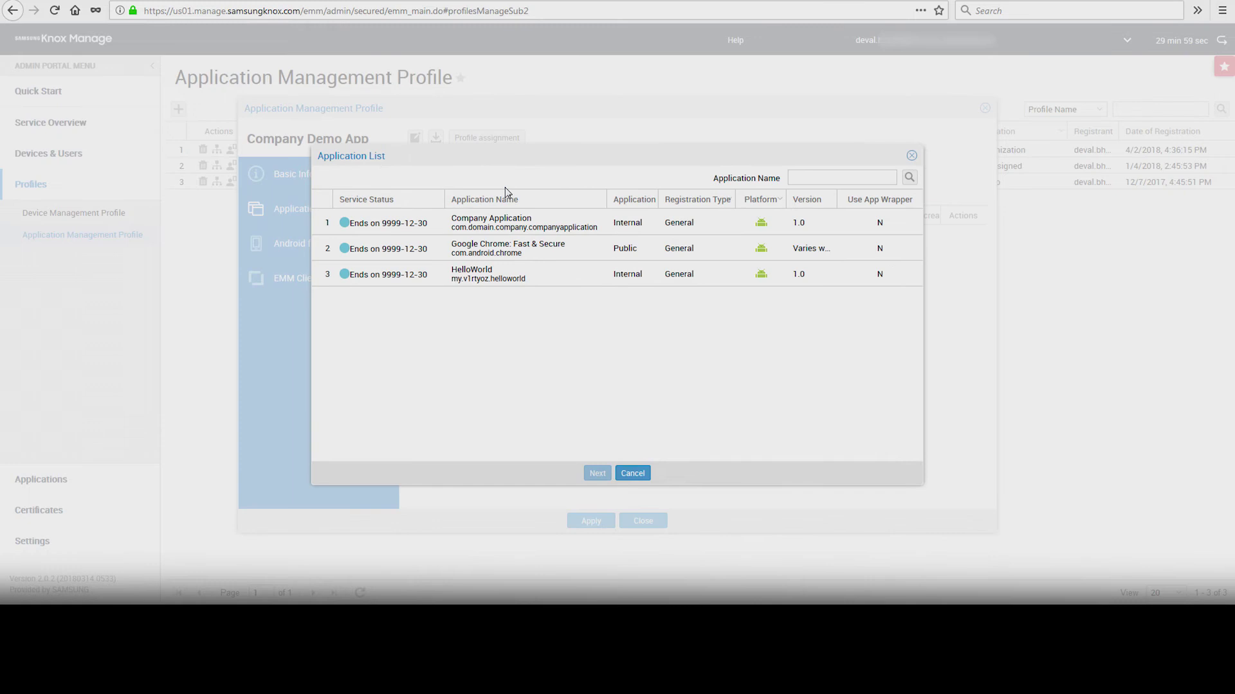
left_click(518, 224)
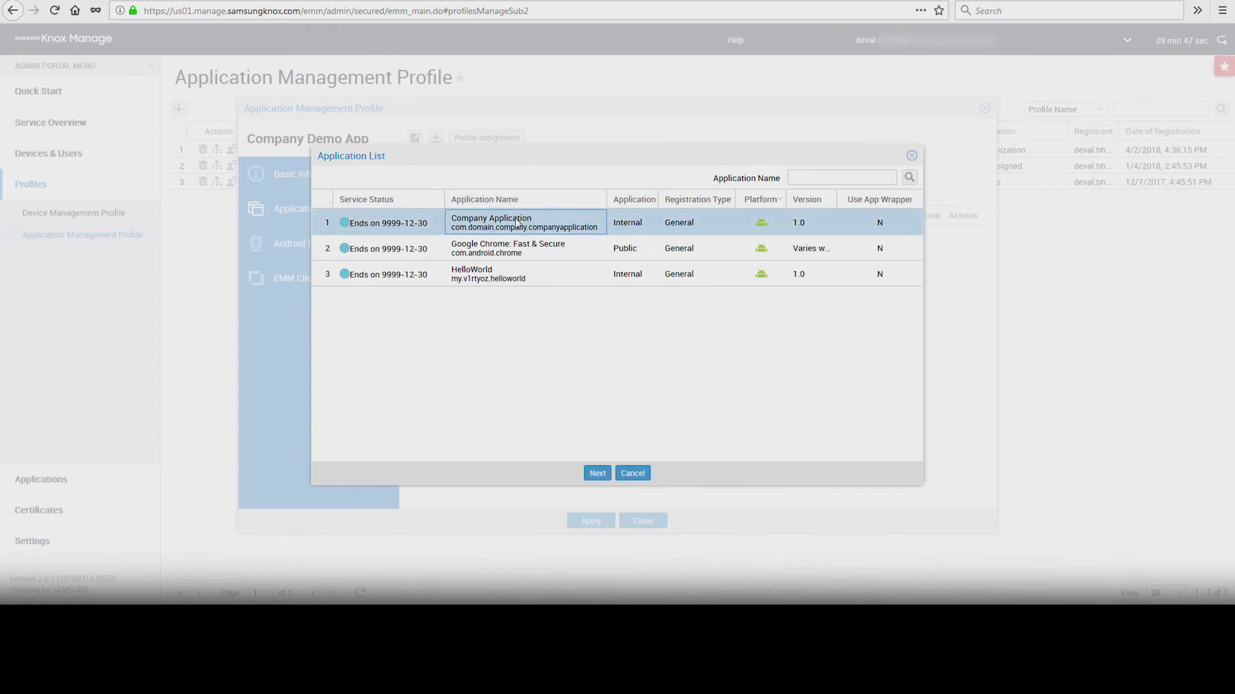
left_click(596, 475)
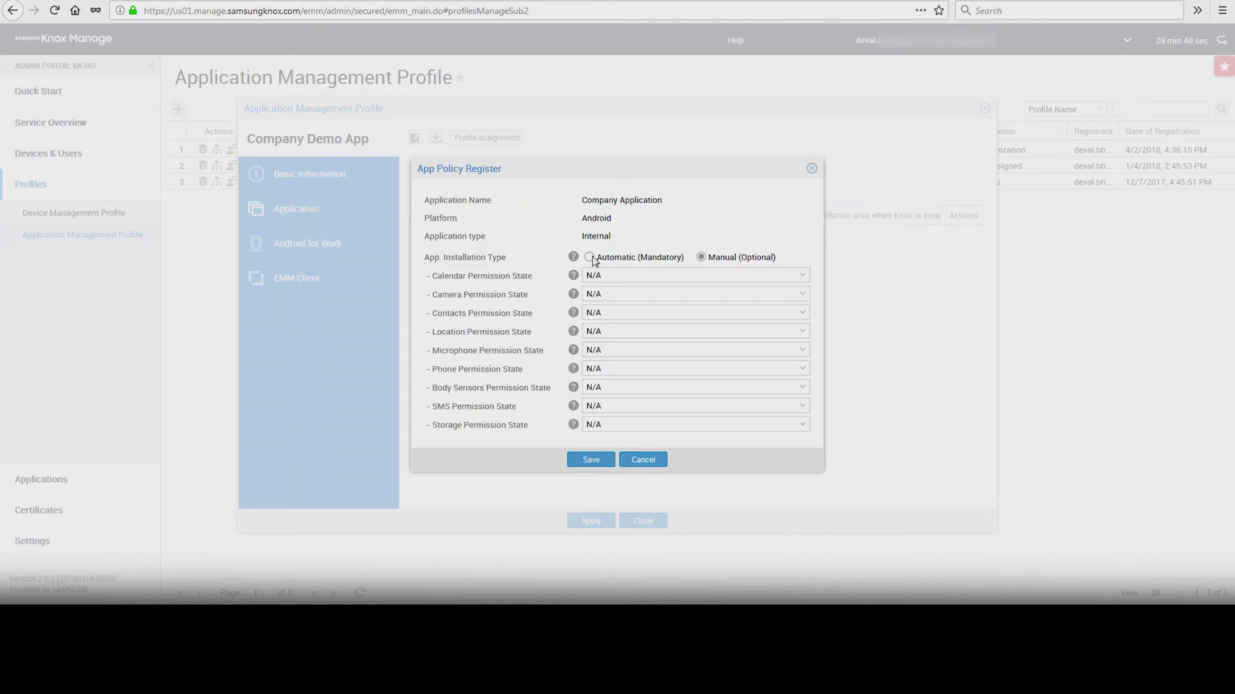
left_click(589, 258)
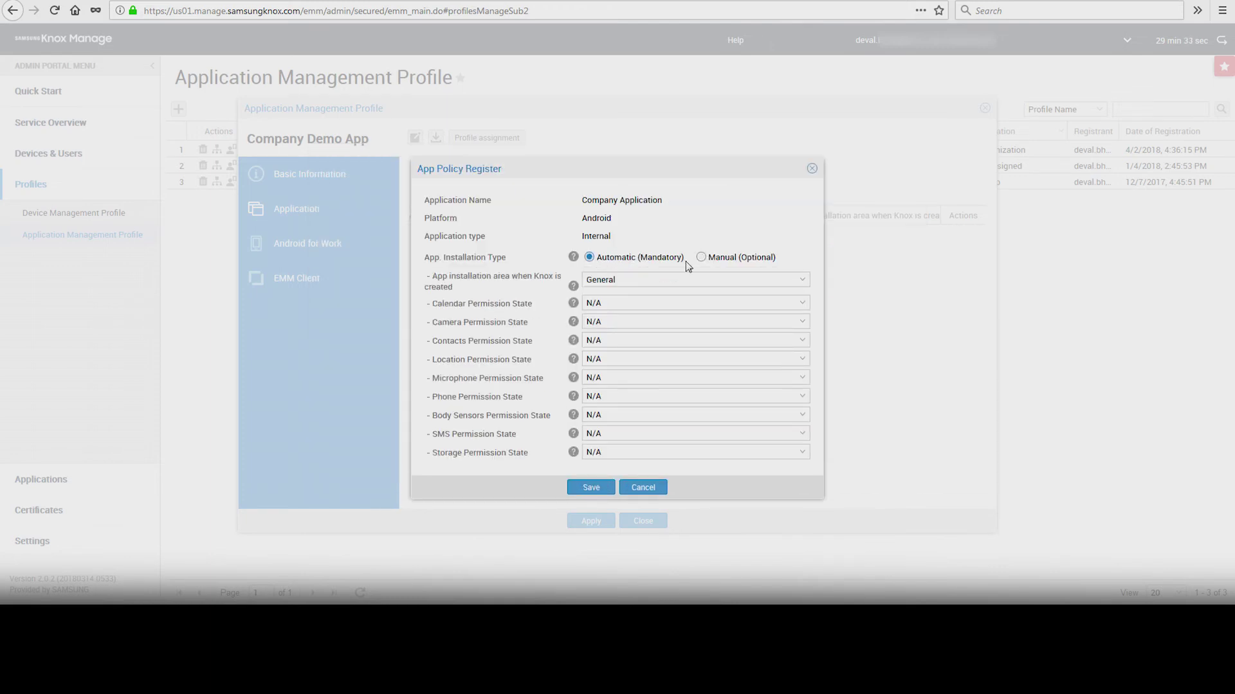
left_click(596, 488)
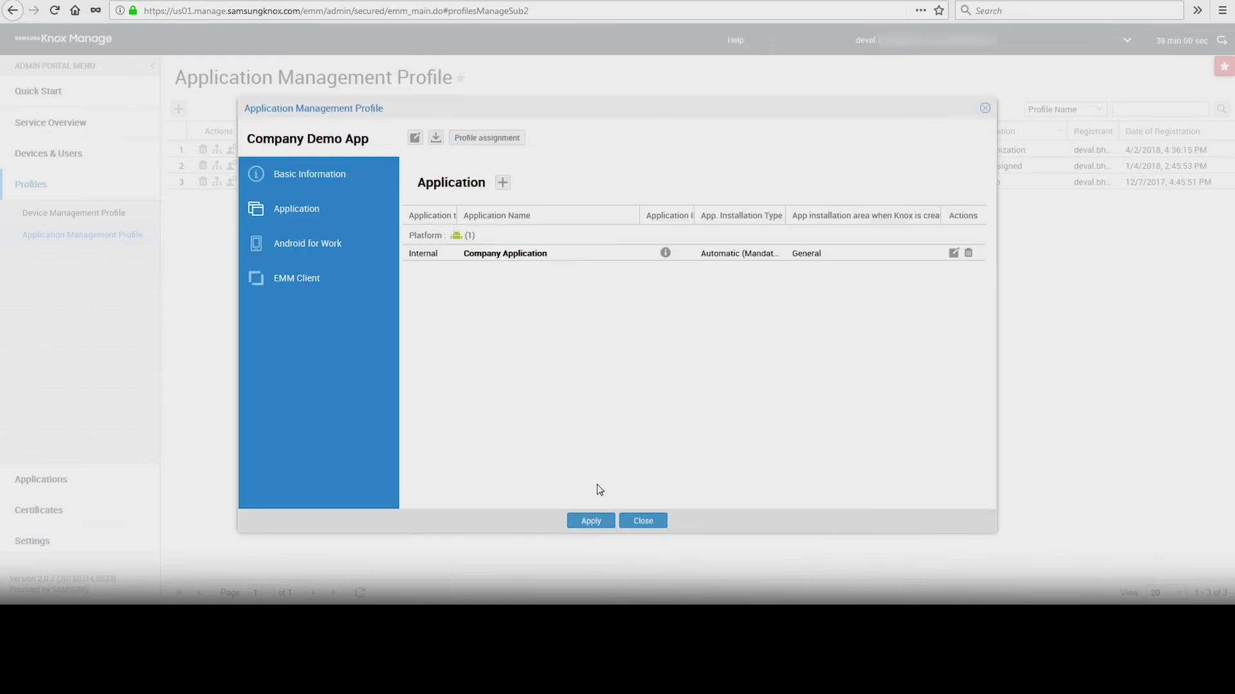
left_click(594, 522)
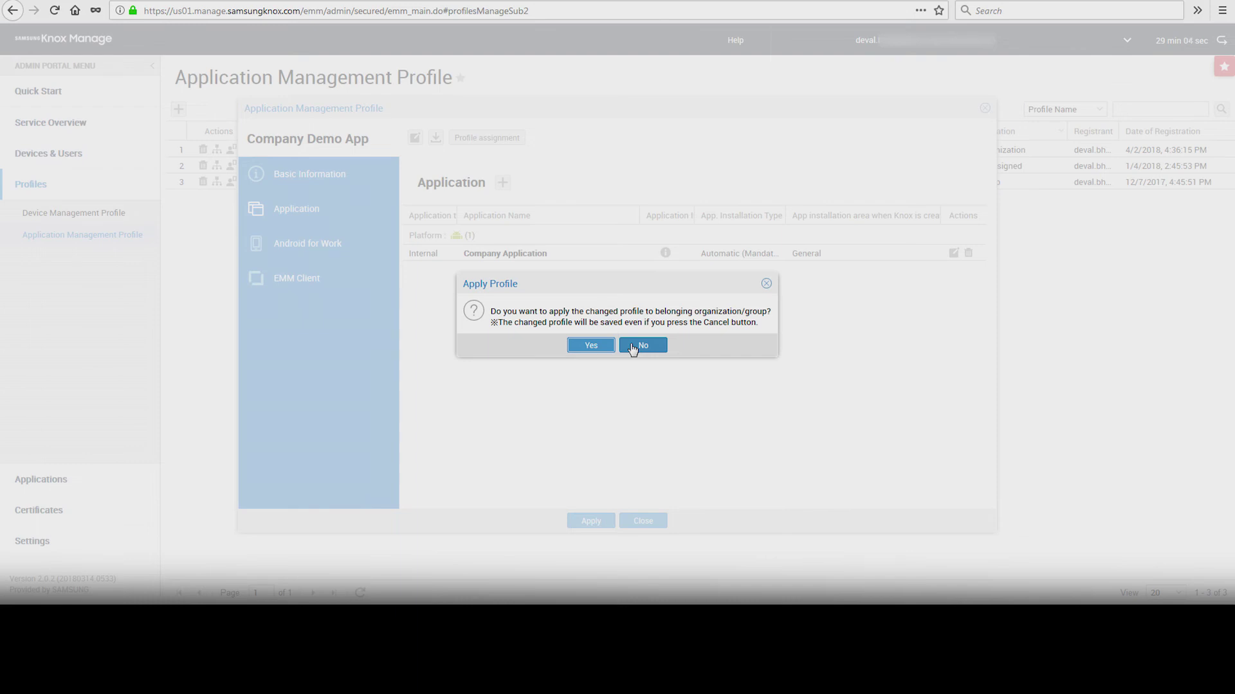
left_click(633, 348)
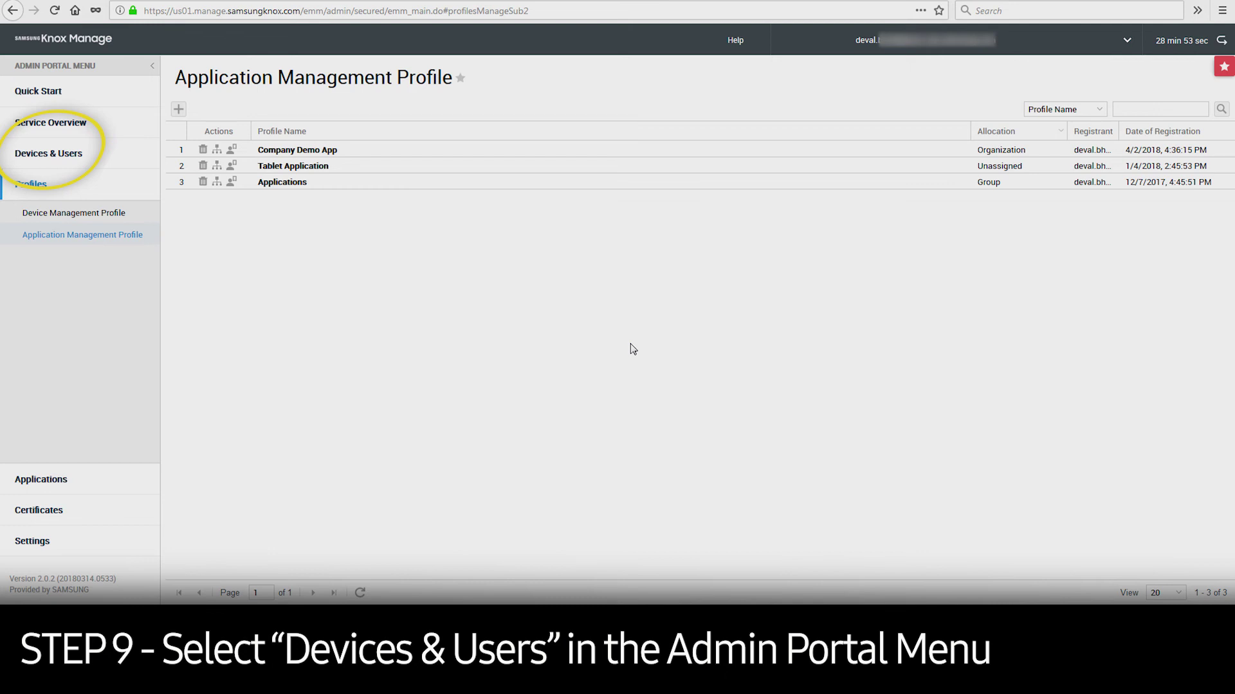
Step: Open Devices & Users > Devices to list the three managed devices
left_click(67, 154)
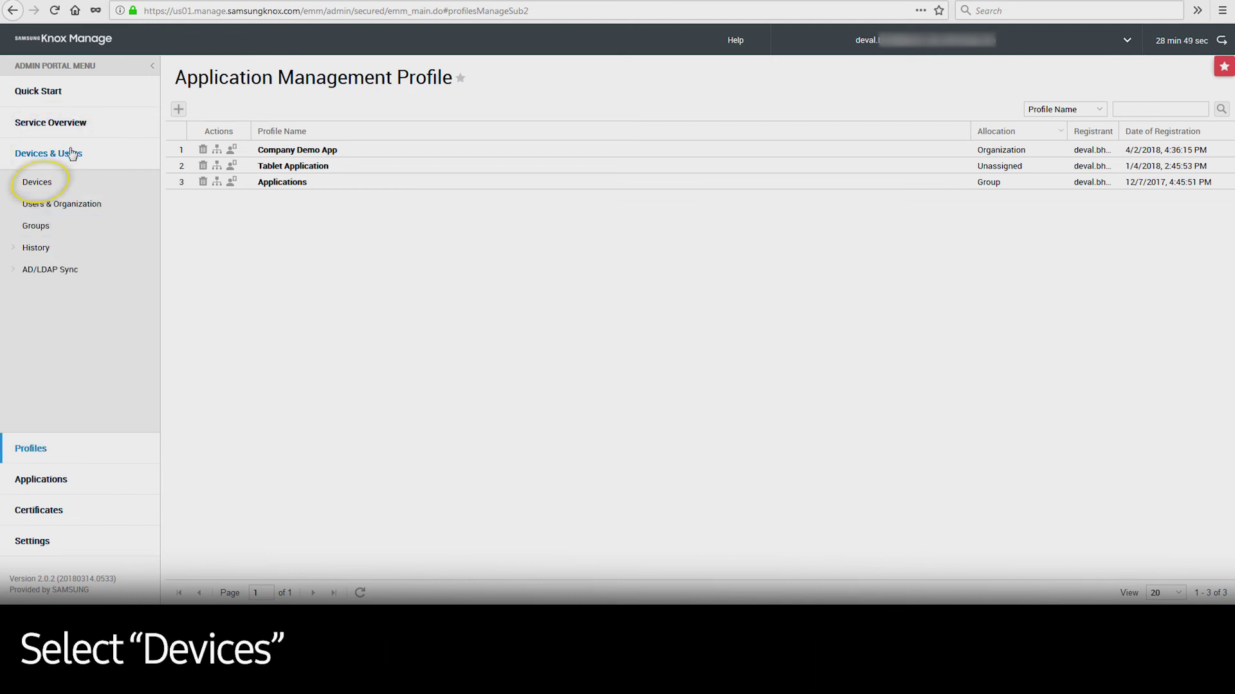
left_click(48, 184)
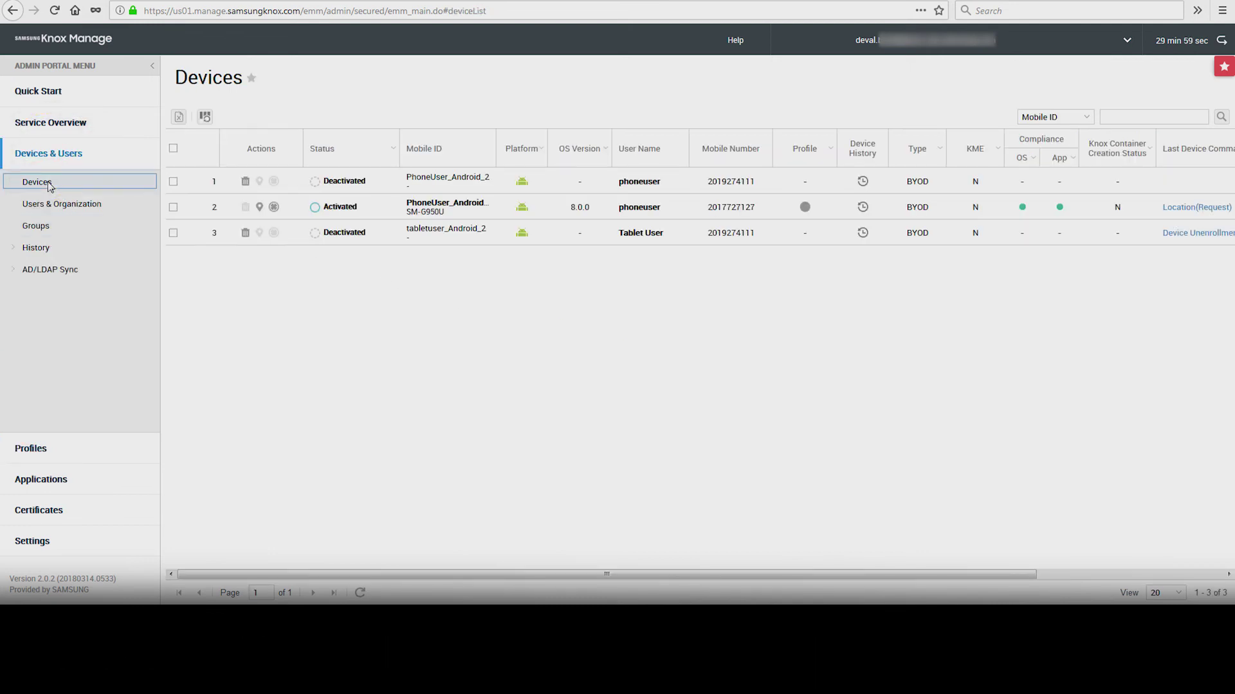
Step: Send the row 2 phone the 'Apply the latest Device mgmt. Profile & app info' command
left_click(177, 209)
left_click(336, 119)
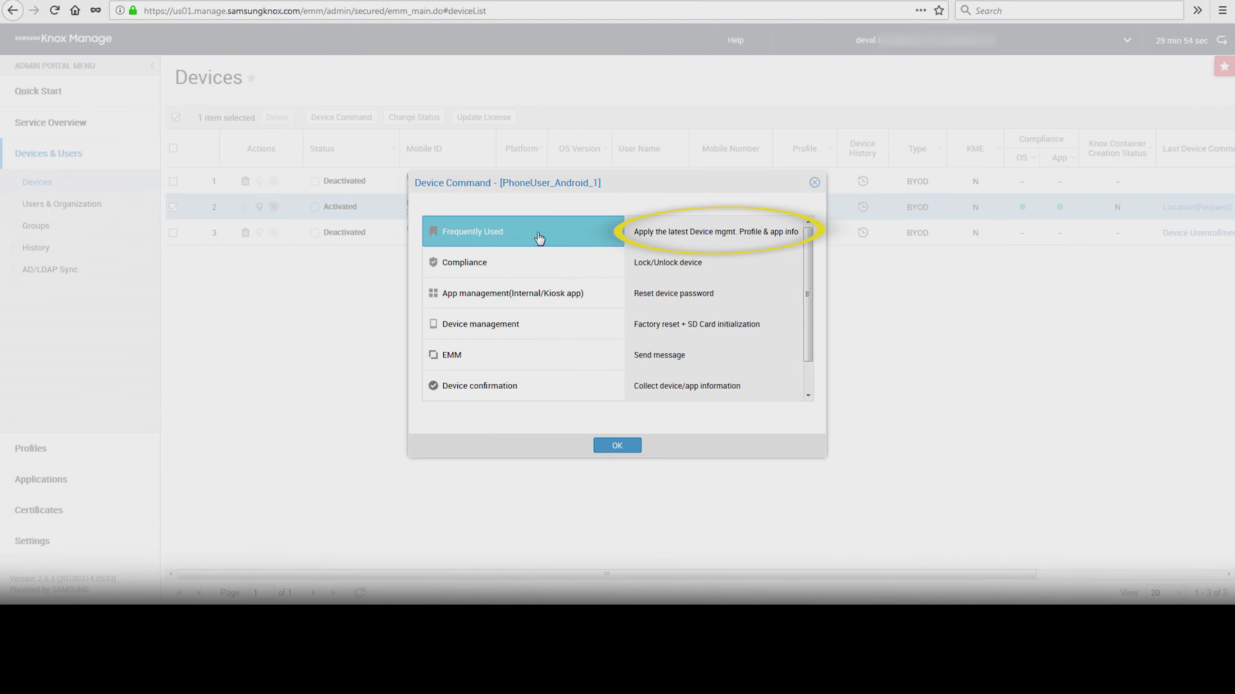
double_click(744, 234)
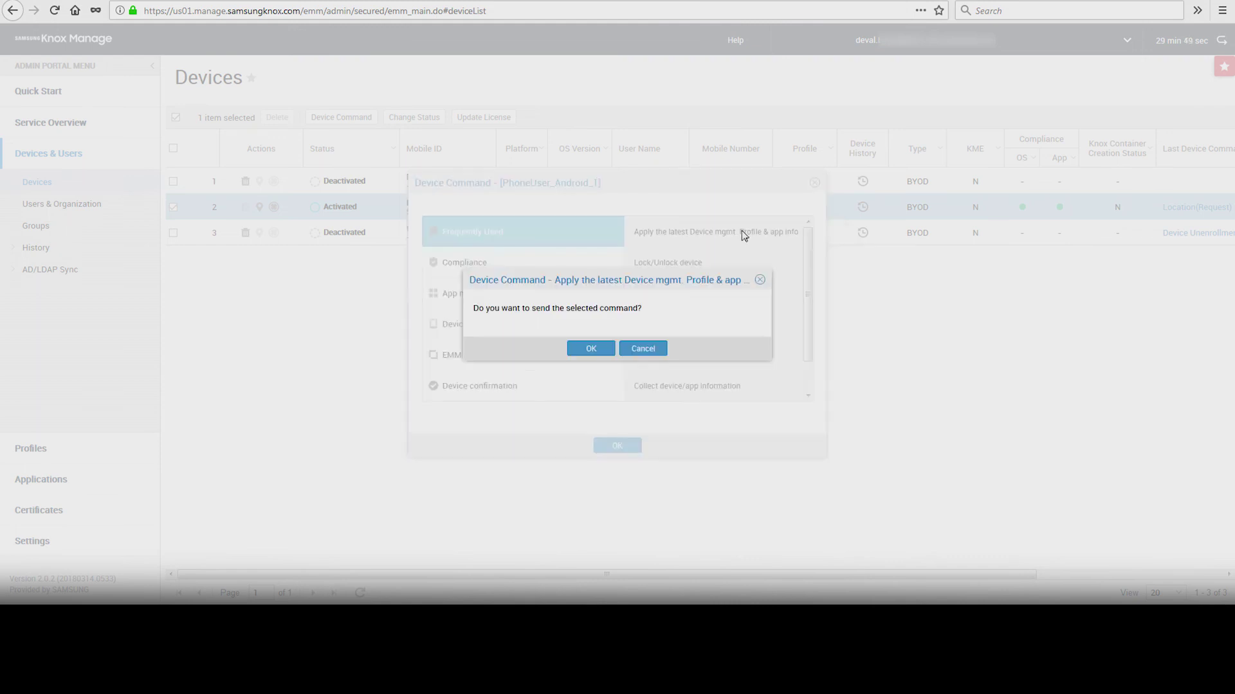
left_click(591, 350)
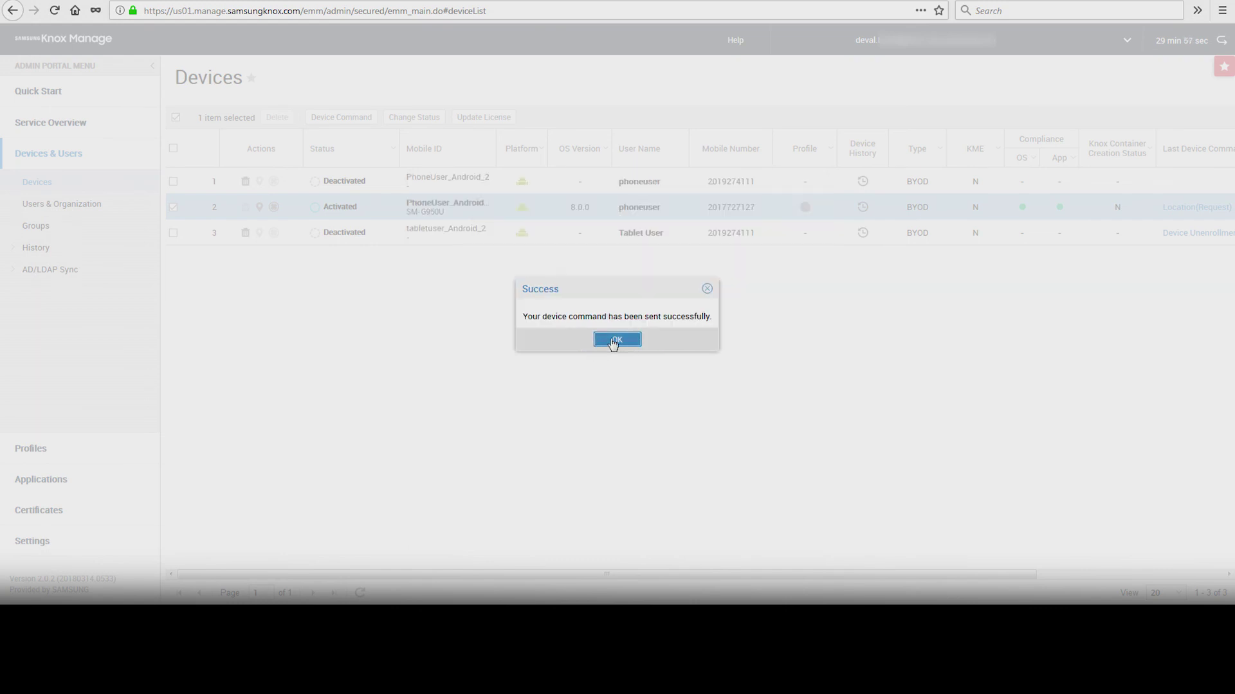
left_click(614, 341)
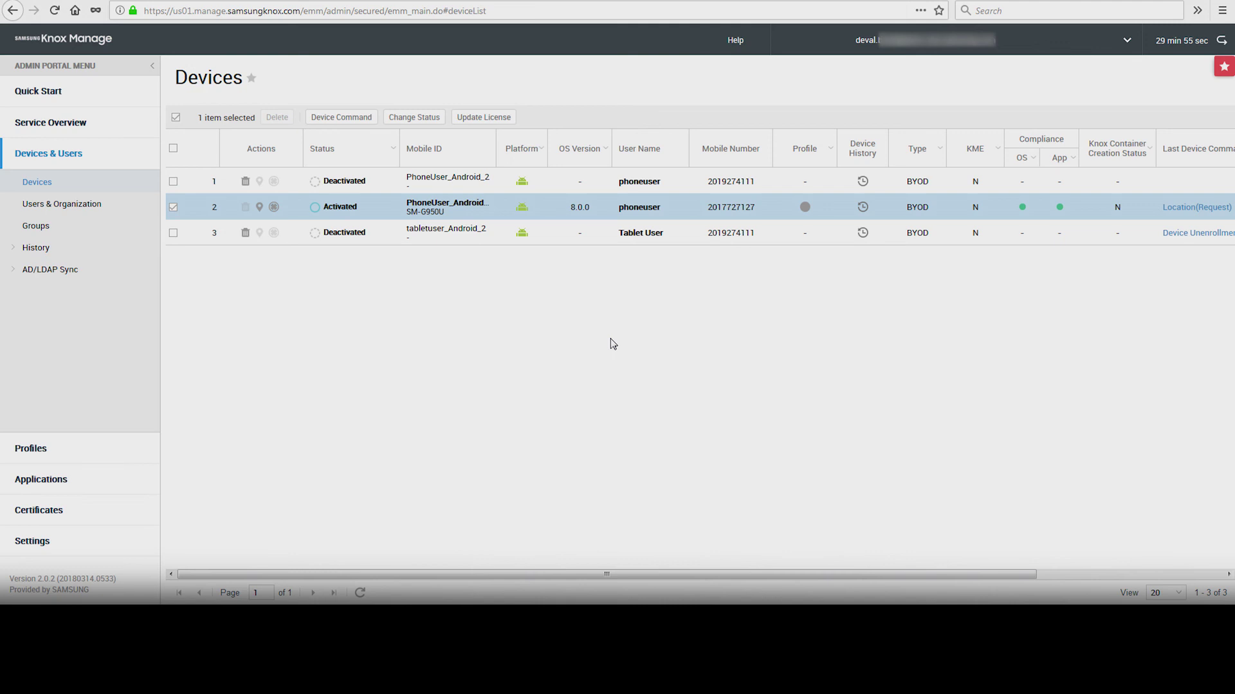